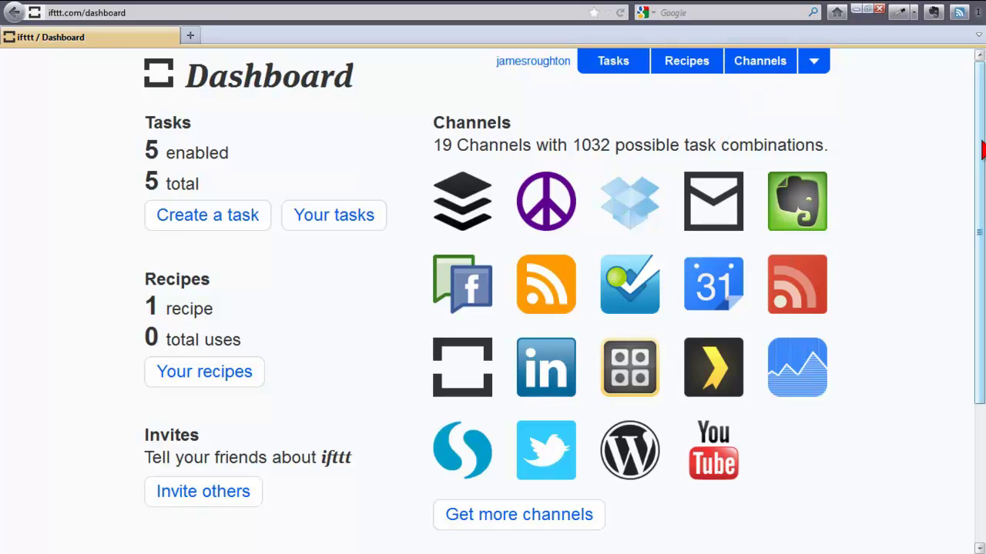
Step: From the account menu's task list, start creating a new task
left_click(815, 63)
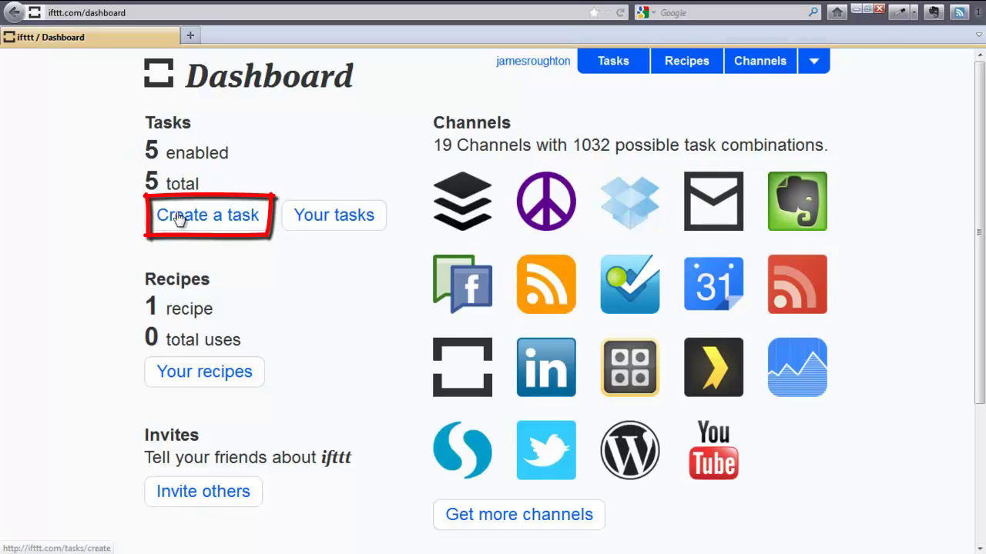
left_click(334, 221)
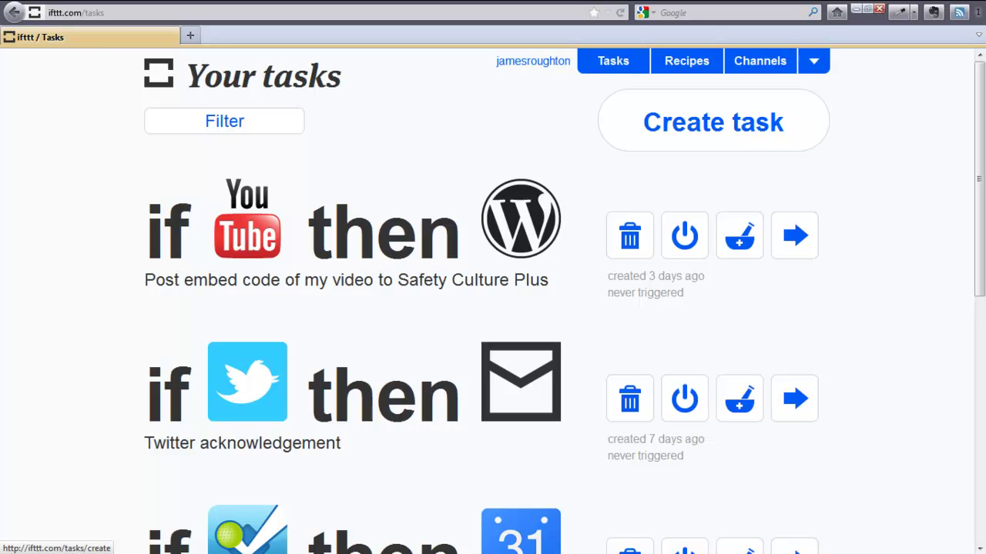
left_click(713, 121)
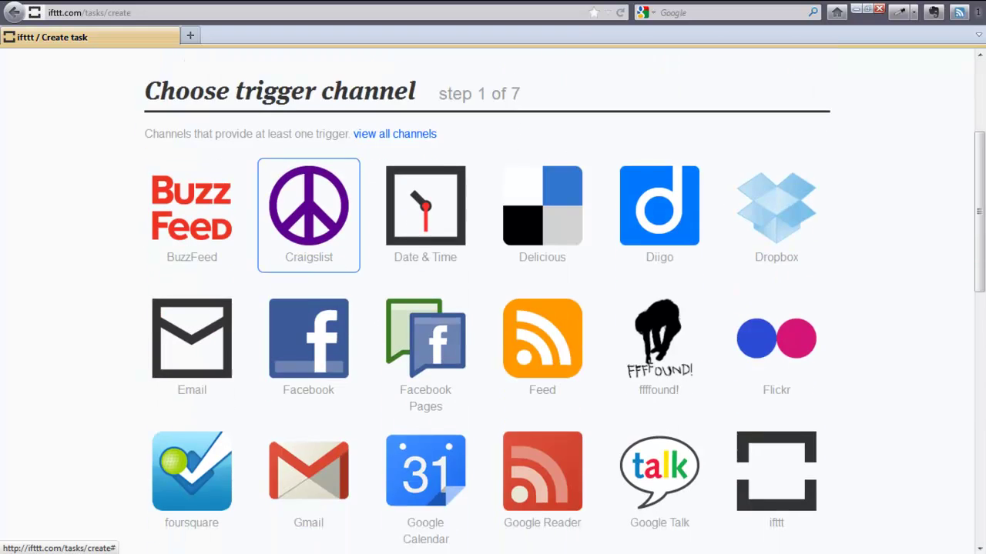
scroll(493, 308, "down", 1)
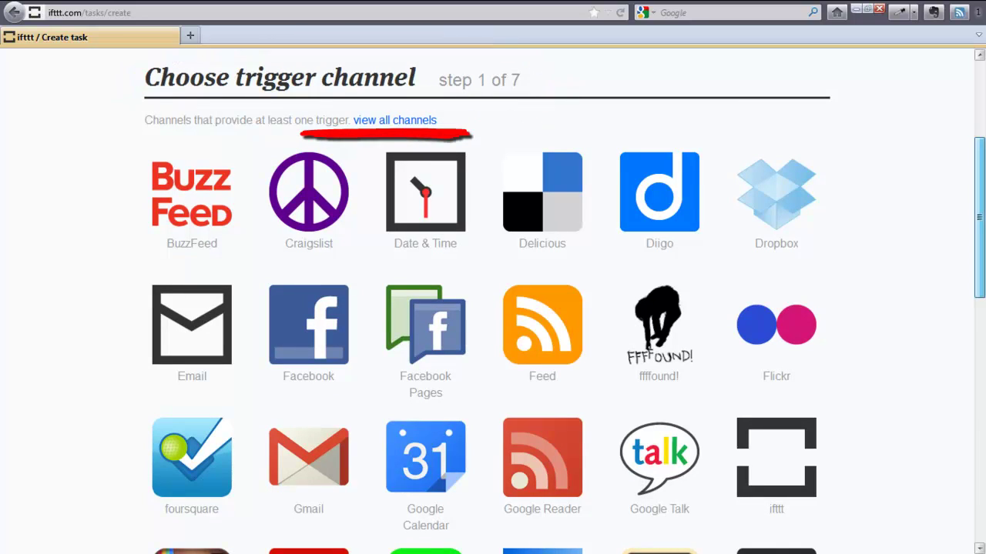
scroll(493, 308, "down", 1)
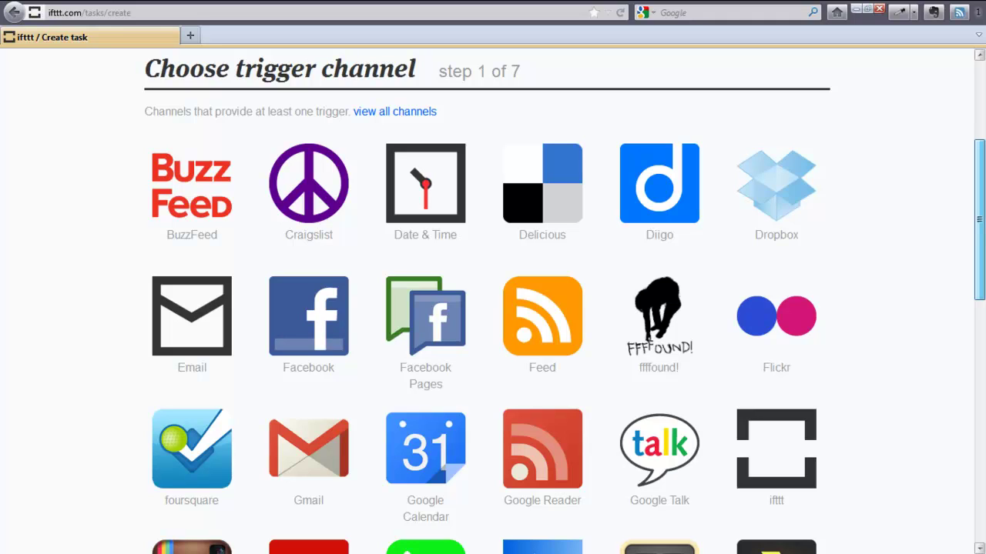
scroll(492, 308, "down", 10)
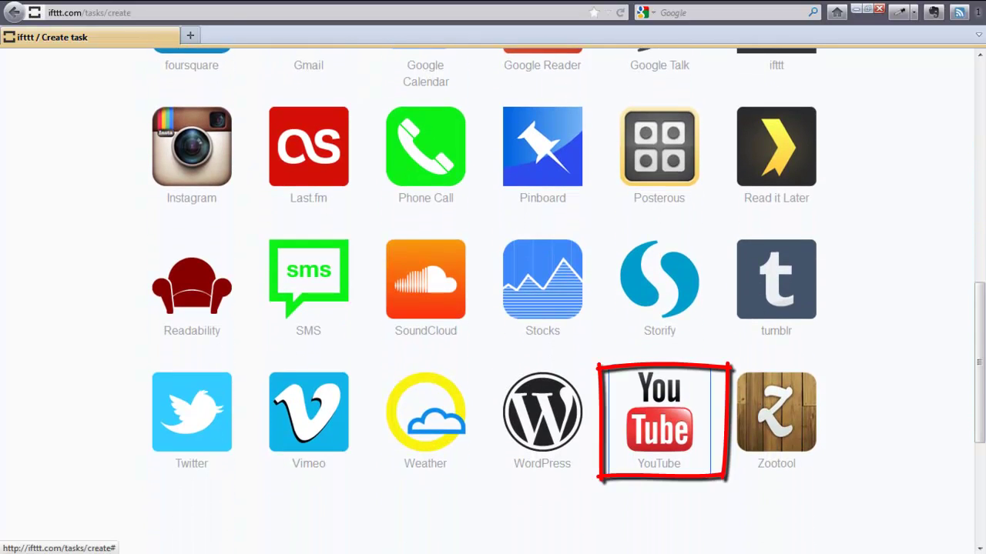
Step: Pick YouTube as the trigger channel, with its 'New video uploaded' trigger
left_click(659, 412)
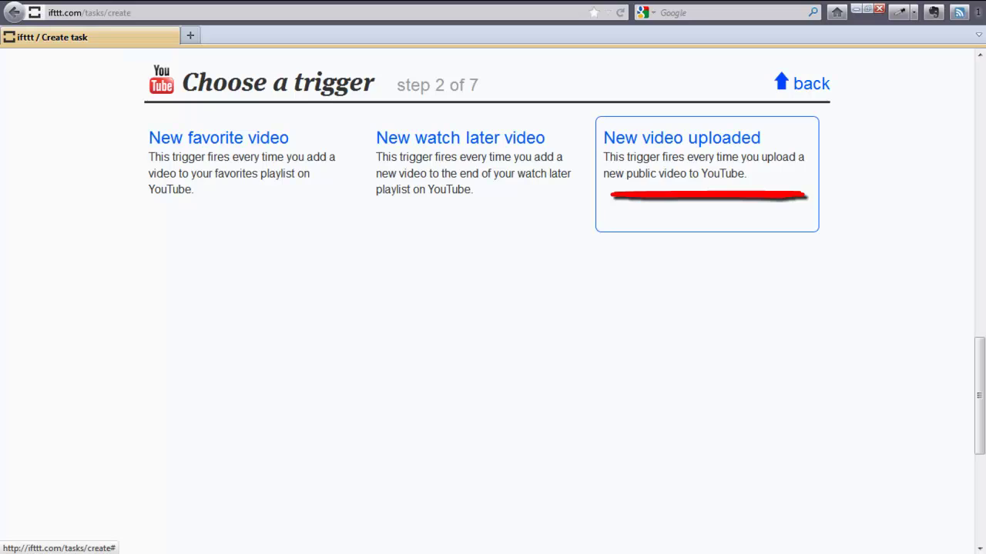
left_click(682, 137)
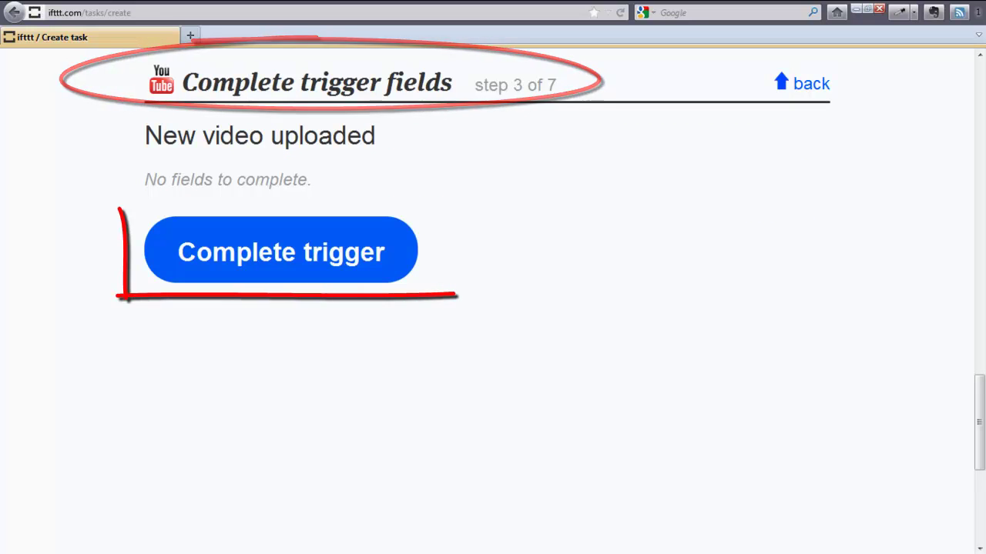
Step: Complete the YouTube trigger and choose Posterous as the action channel
left_click(255, 238)
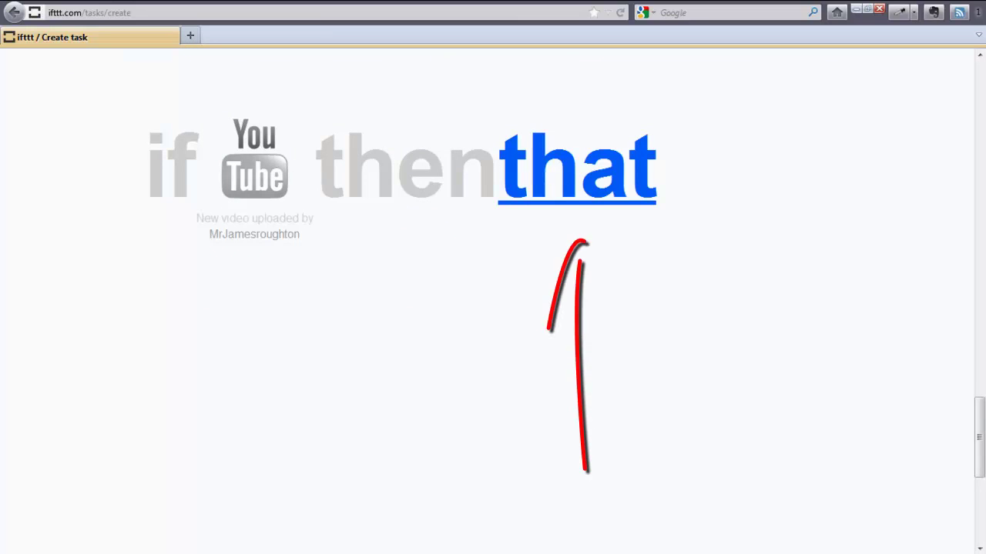
left_click(576, 168)
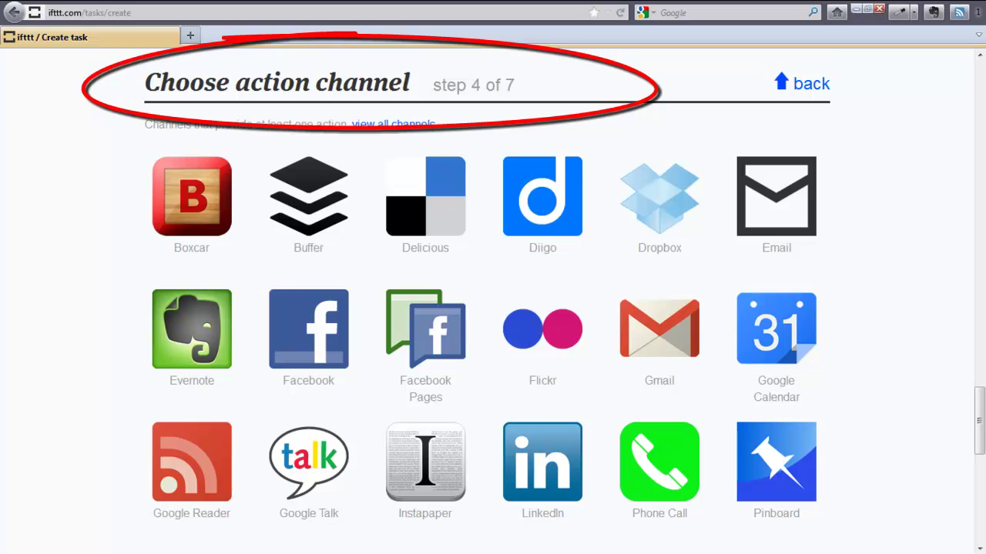
scroll(192, 408, "down", 4)
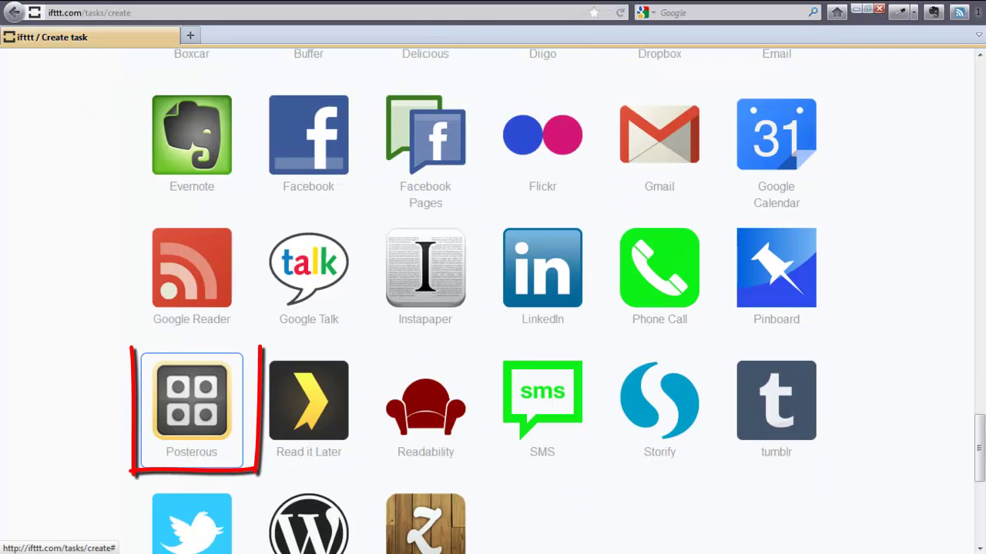
left_click(192, 408)
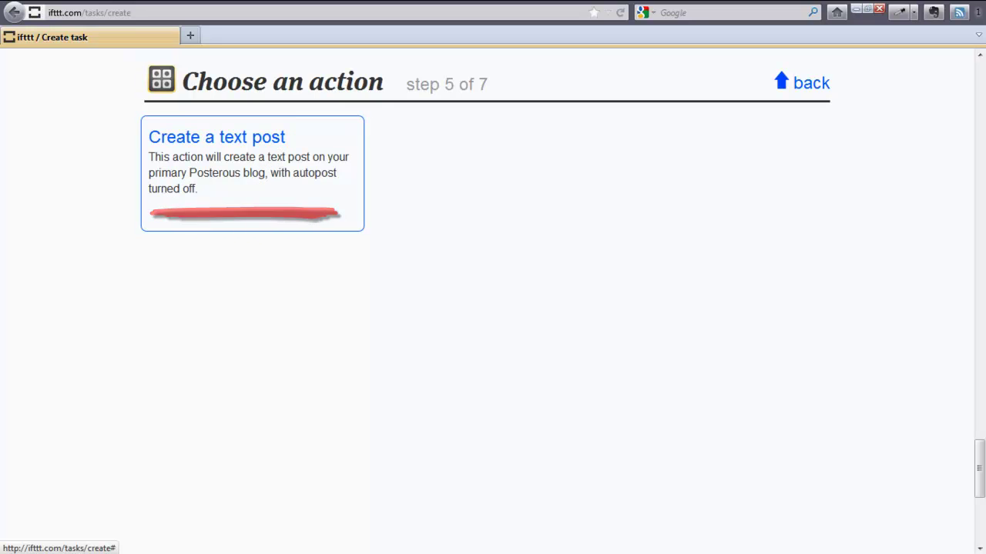
Step: Choose Posterous's 'Create a text post' action
left_click(252, 174)
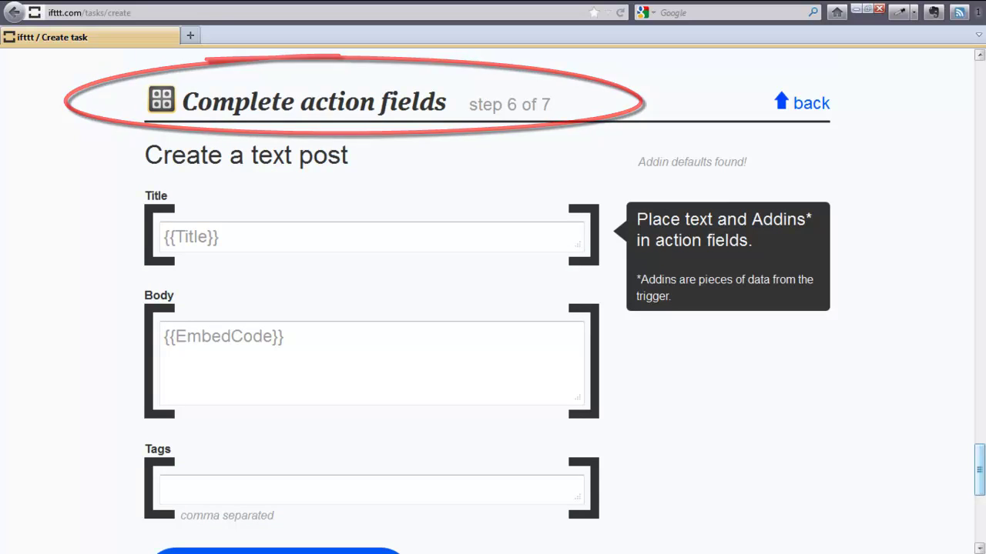
scroll(978, 470, "down", 1)
scroll(979, 470, "down", 1)
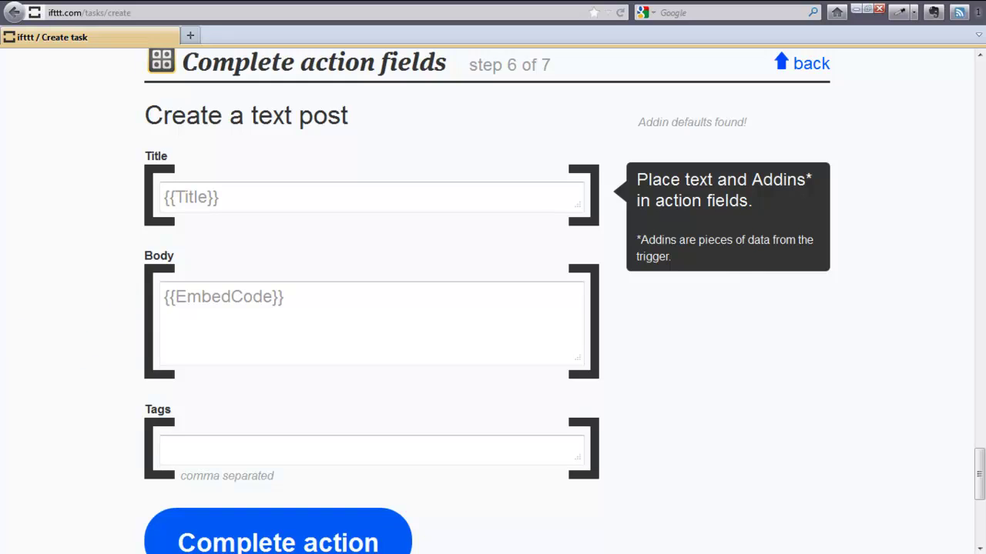
Step: Review the Title field and YouTube addins such as Embed Code, leaving Tags empty
left_click(220, 197)
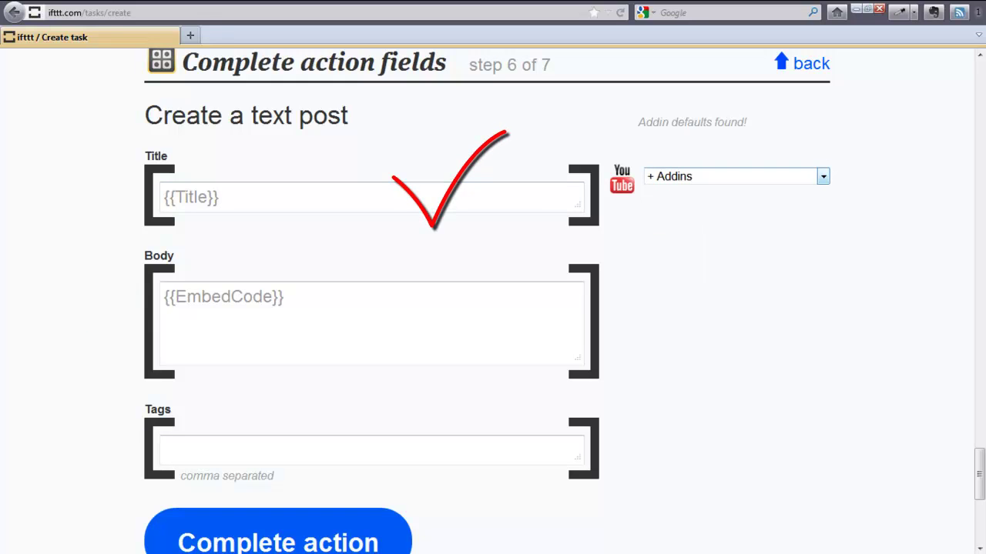
left_click(822, 176)
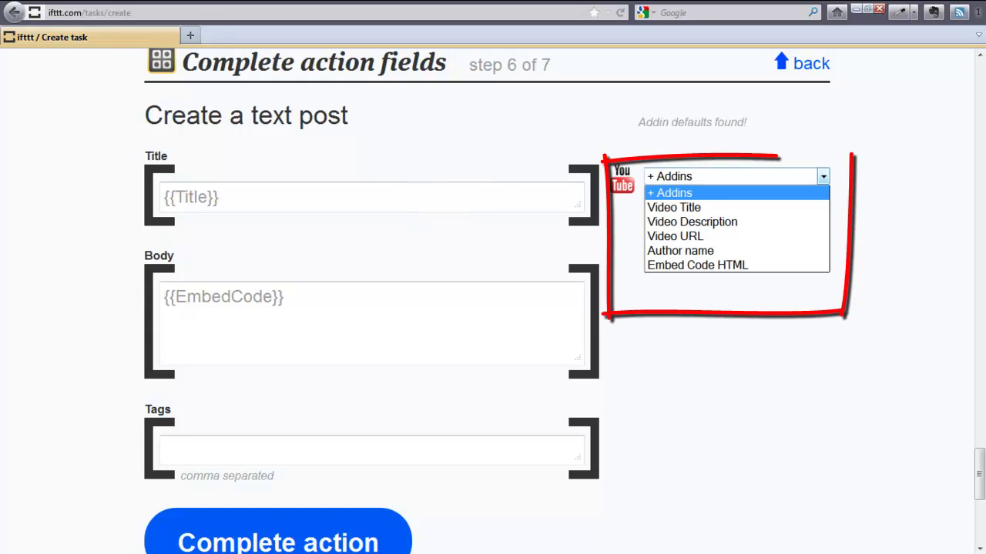
key("Down")
key("Down")
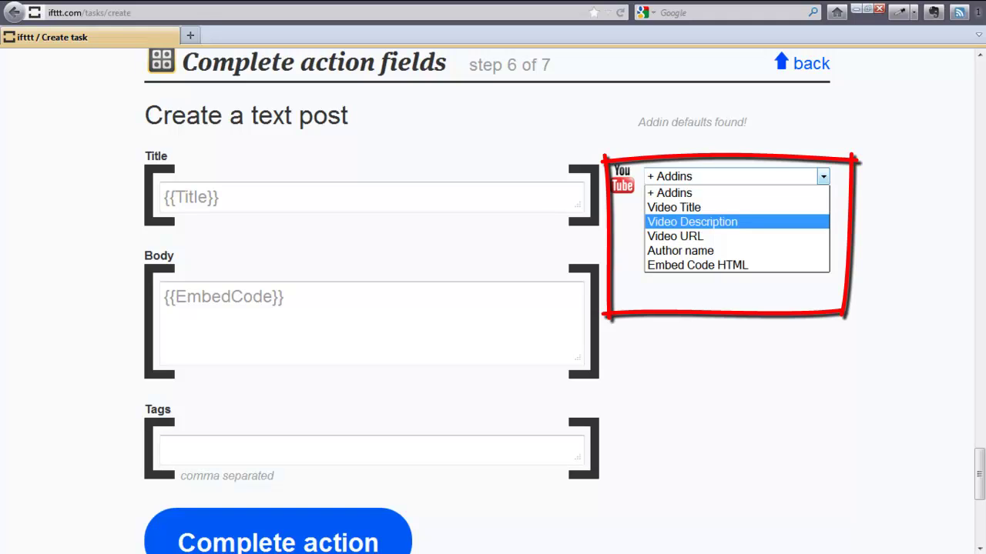
key("Down")
key("Down")
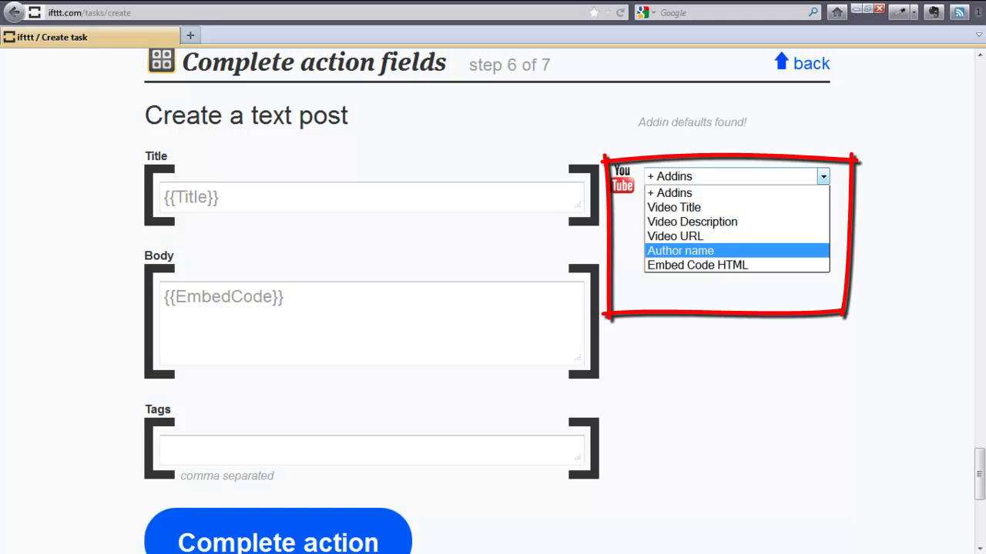
key("Down")
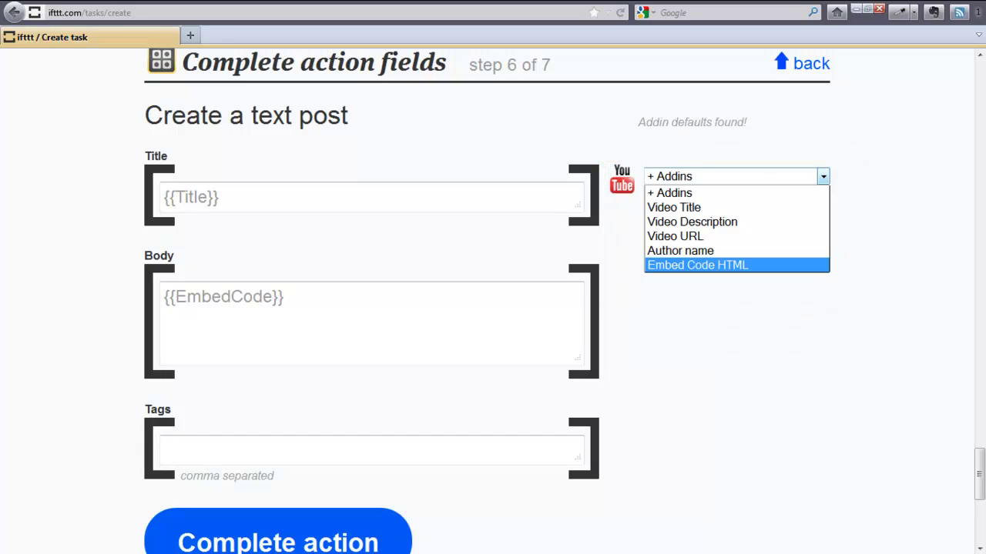
key("Up")
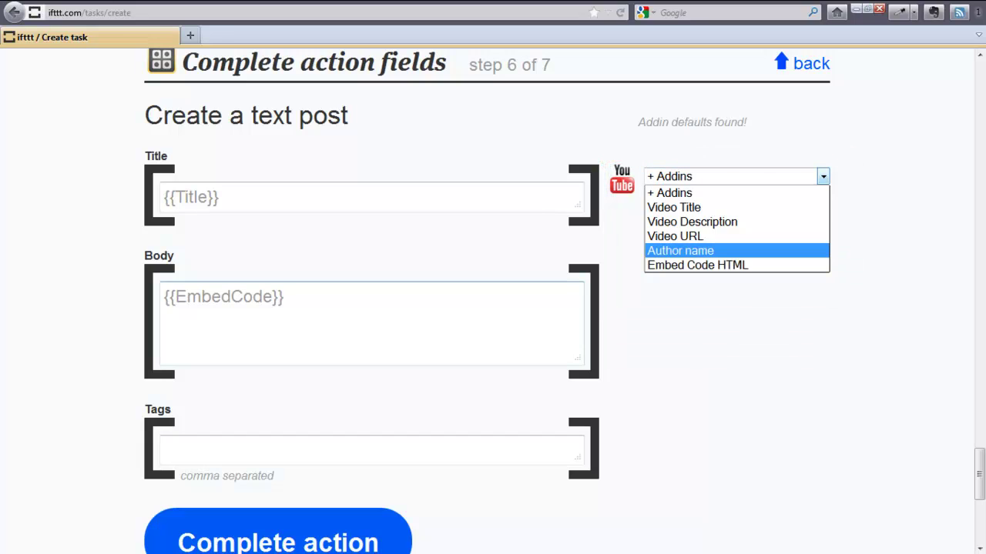
key("Escape")
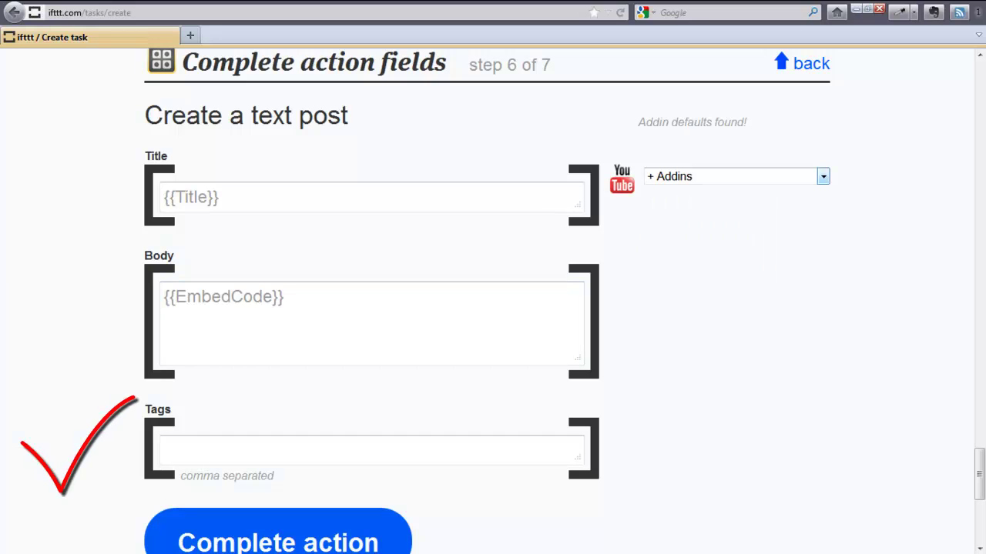
scroll(493, 308, "down", 2)
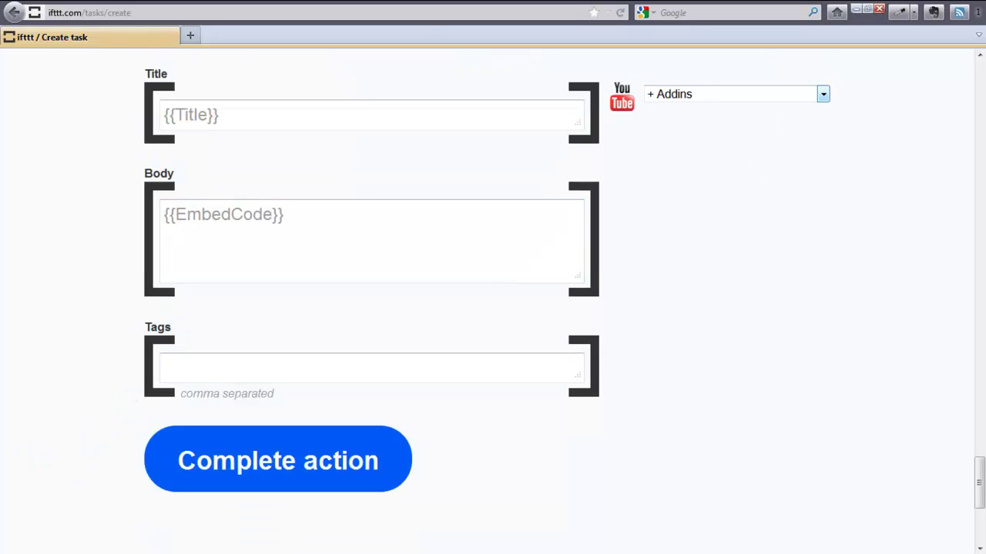
key("Tab")
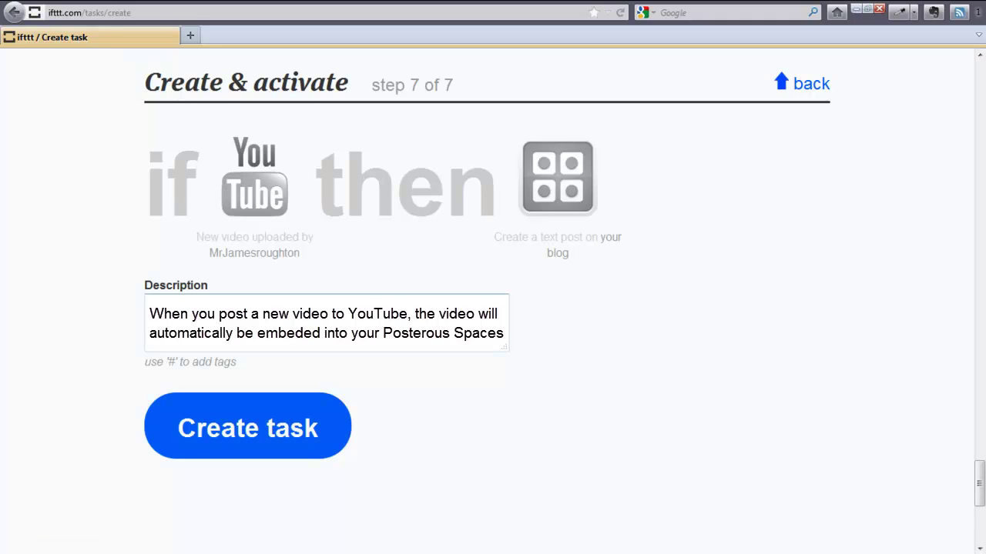
Step: Edit the task description, then share the new YouTube-to-Posterous task as a recipe
left_click(147, 306)
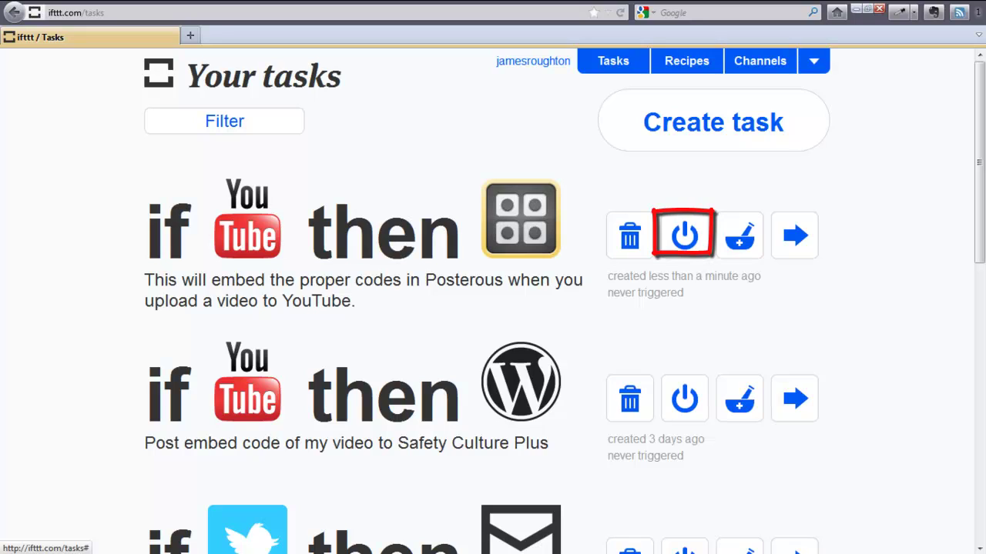
left_click(794, 235)
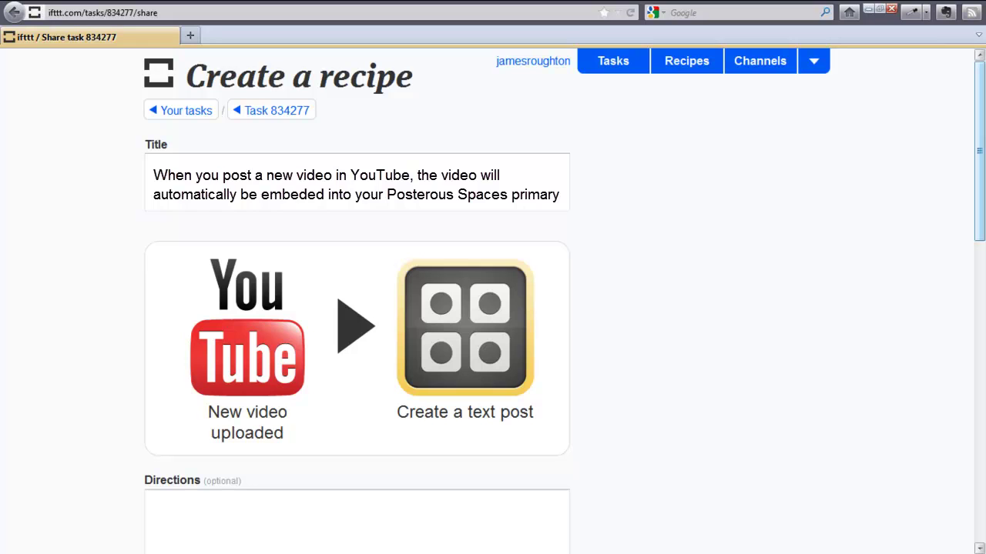
Step: Scroll through the recipe's Directions and action fields before publishing it
scroll(493, 308, "down", 5)
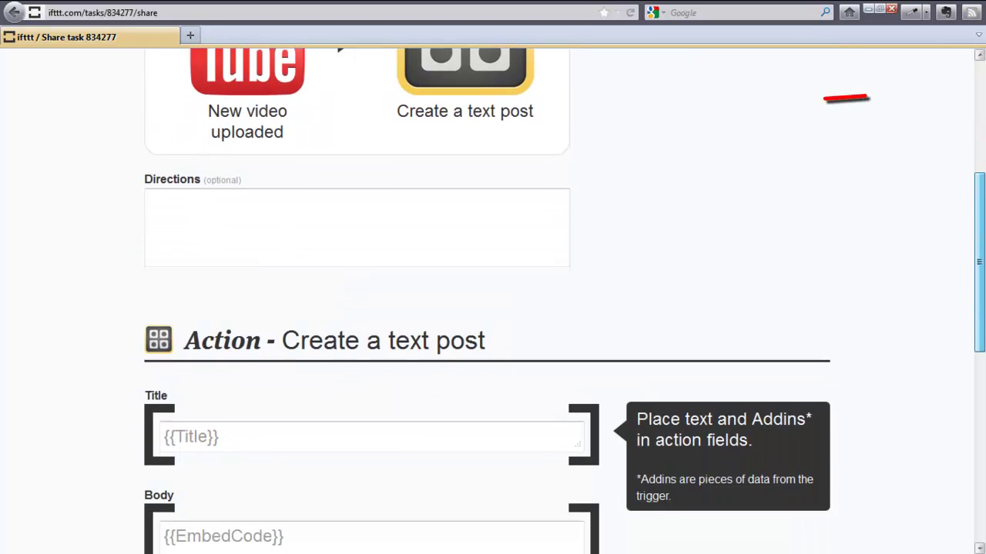
scroll(493, 308, "down", 1)
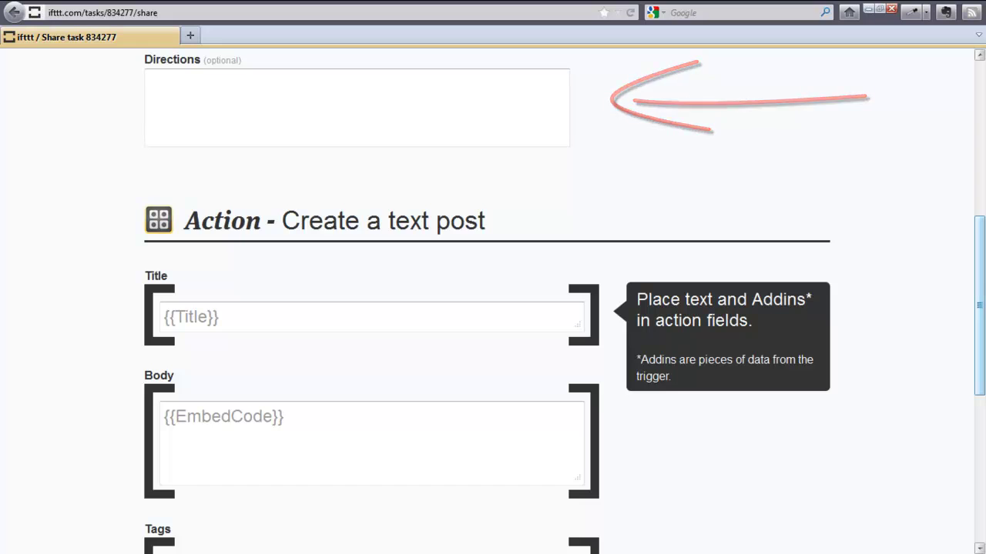
scroll(492, 308, "down", 1)
scroll(493, 308, "down", 2)
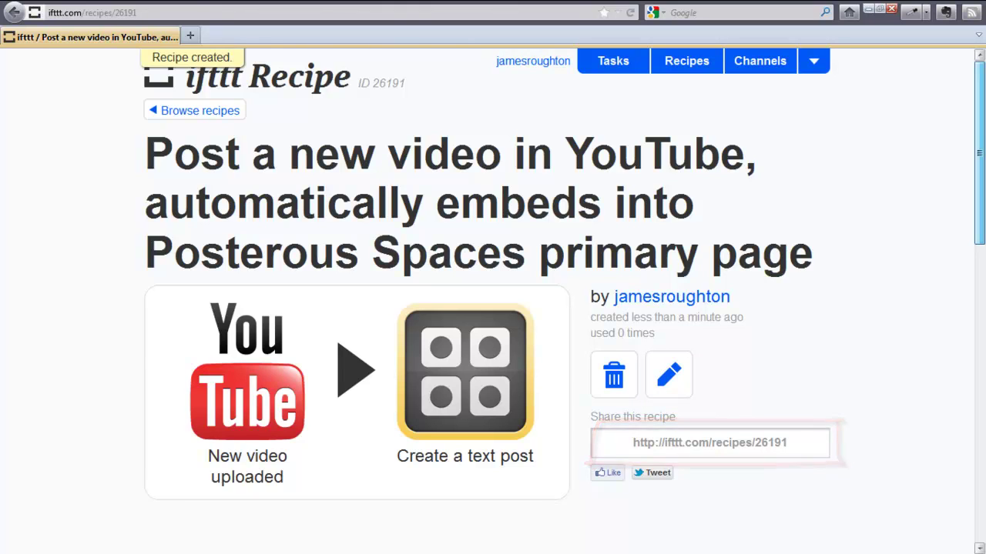
Step: Go back to the Dashboard to check the 9 enabled tasks and 2 recipes
left_click(158, 77)
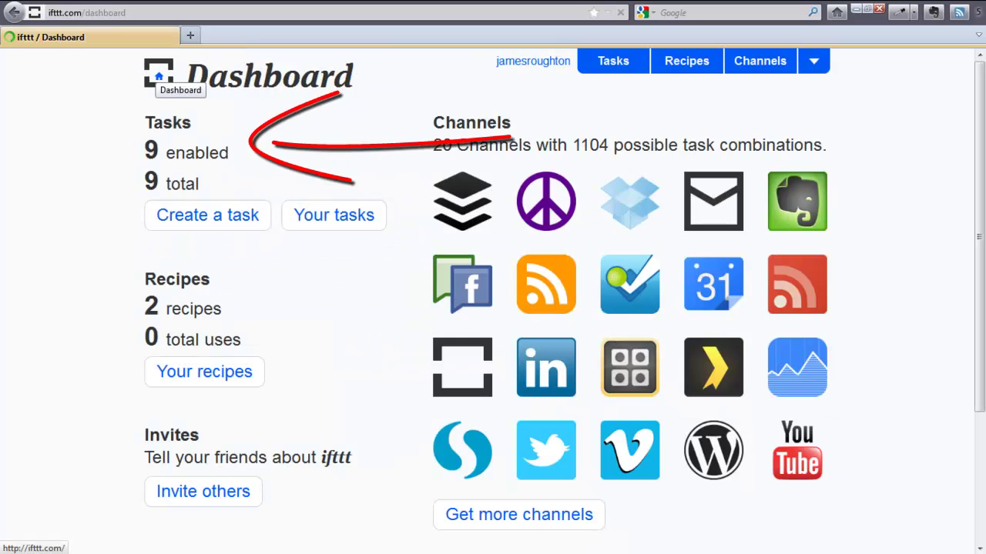